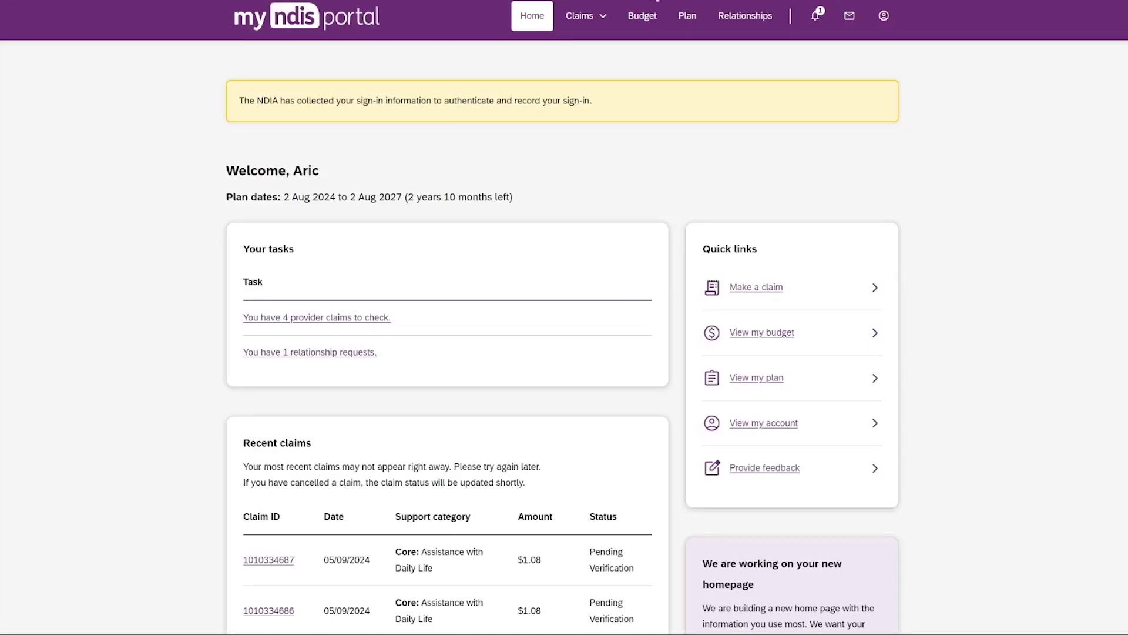
Go to Relationships to list the active plan manager and support coordinator relationships.
{"action": "left_click", "coordinate": [746, 15]}
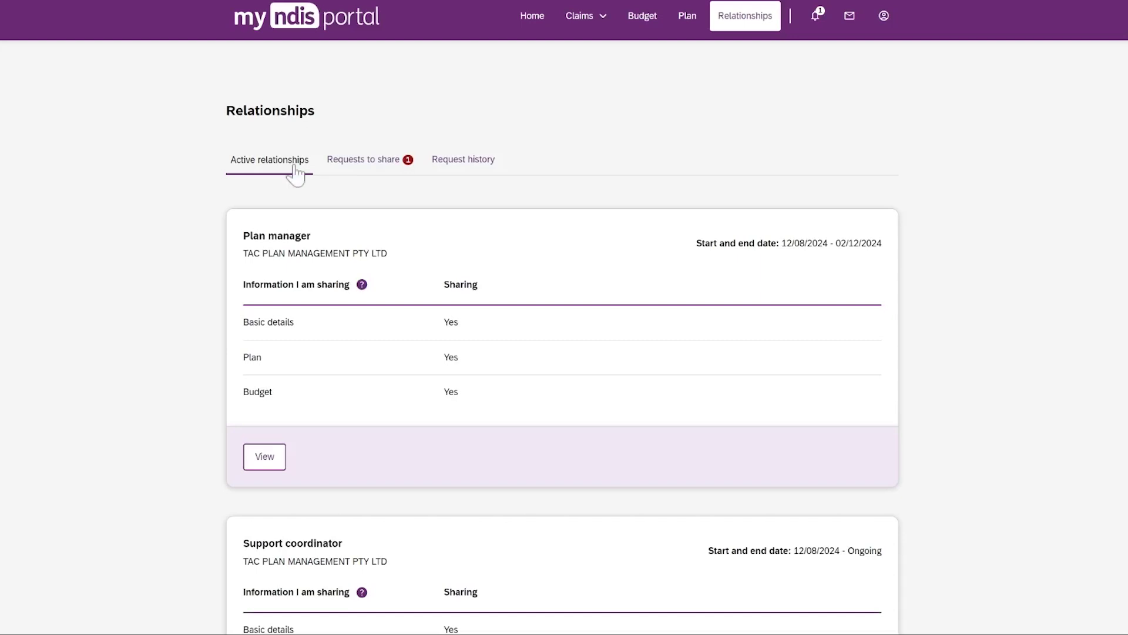
Scroll to My providers and check the first provider relationship's details.
{"action": "scroll", "coordinate": [296, 174], "scroll_direction": "down", "scroll_amount": 6}
{"action": "scroll", "coordinate": [296, 279], "scroll_direction": "down", "scroll_amount": 2}
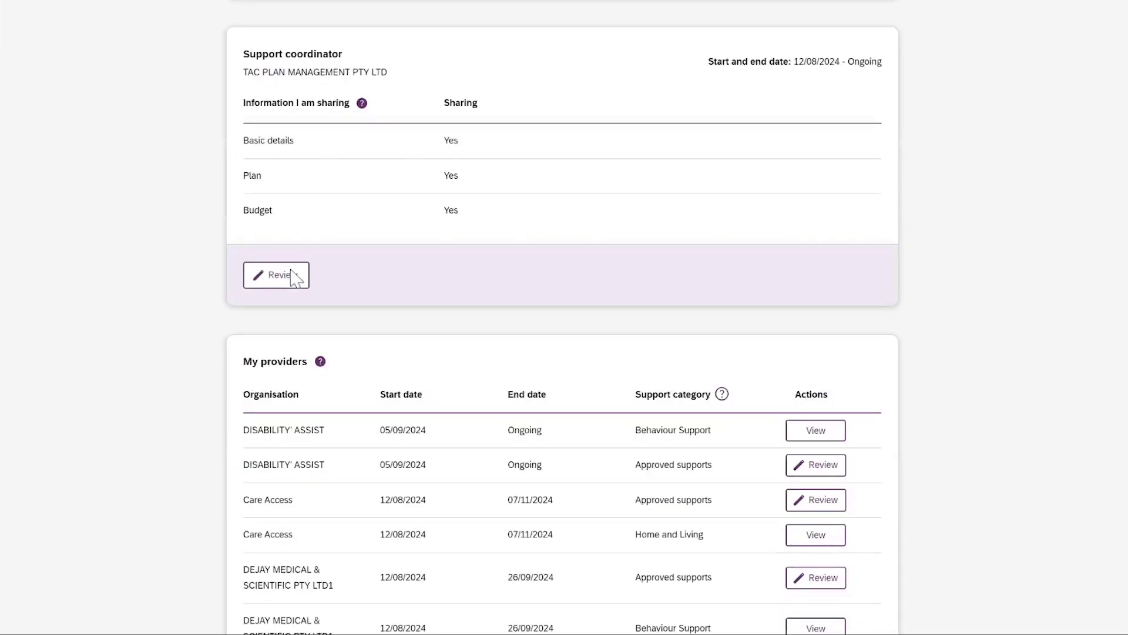
{"action": "scroll", "coordinate": [295, 279], "scroll_direction": "down", "scroll_amount": 3}
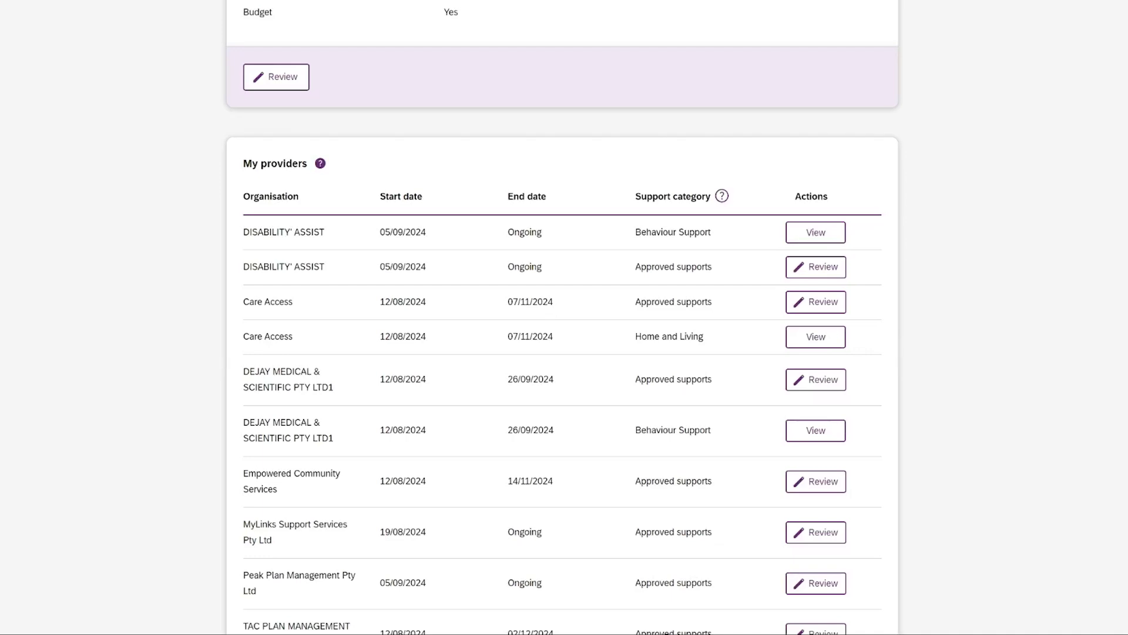
{"action": "left_click", "coordinate": [803, 238]}
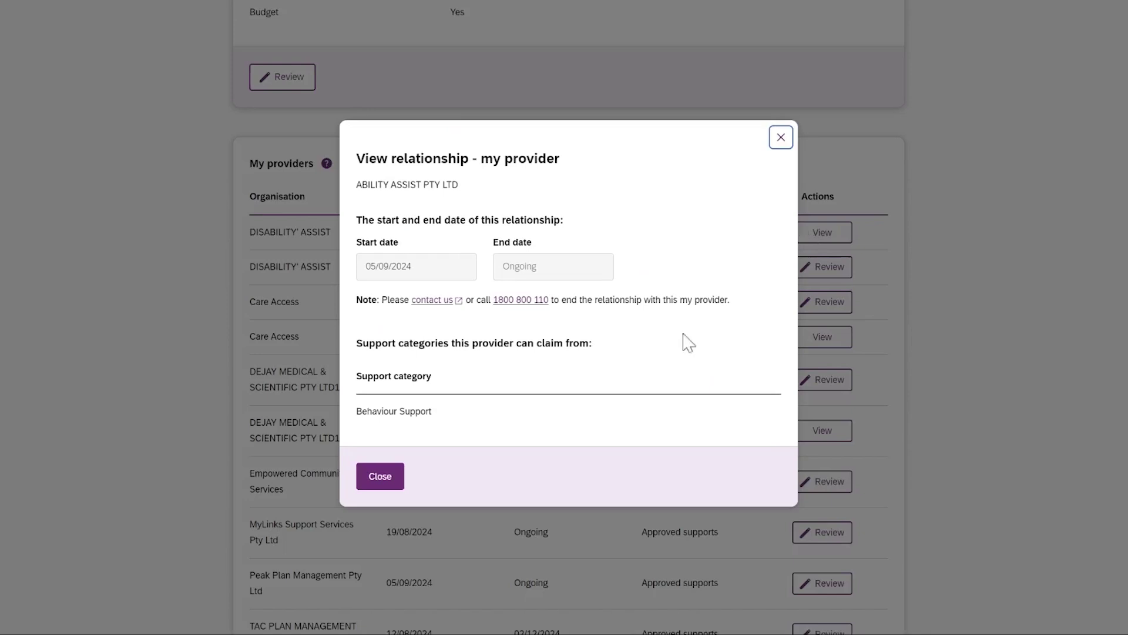
{"action": "left_click", "coordinate": [776, 138]}
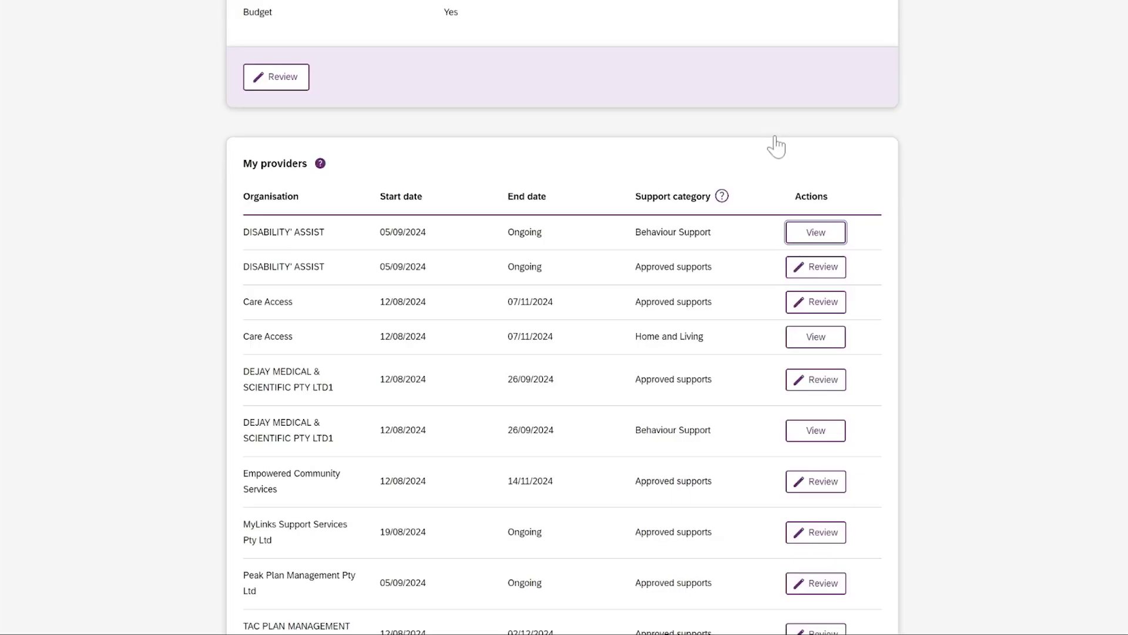
Recheck the first provider, then open ABILITY ASSIST PTY LTD's Approved supports sharing settings.
{"action": "left_click", "coordinate": [819, 280]}
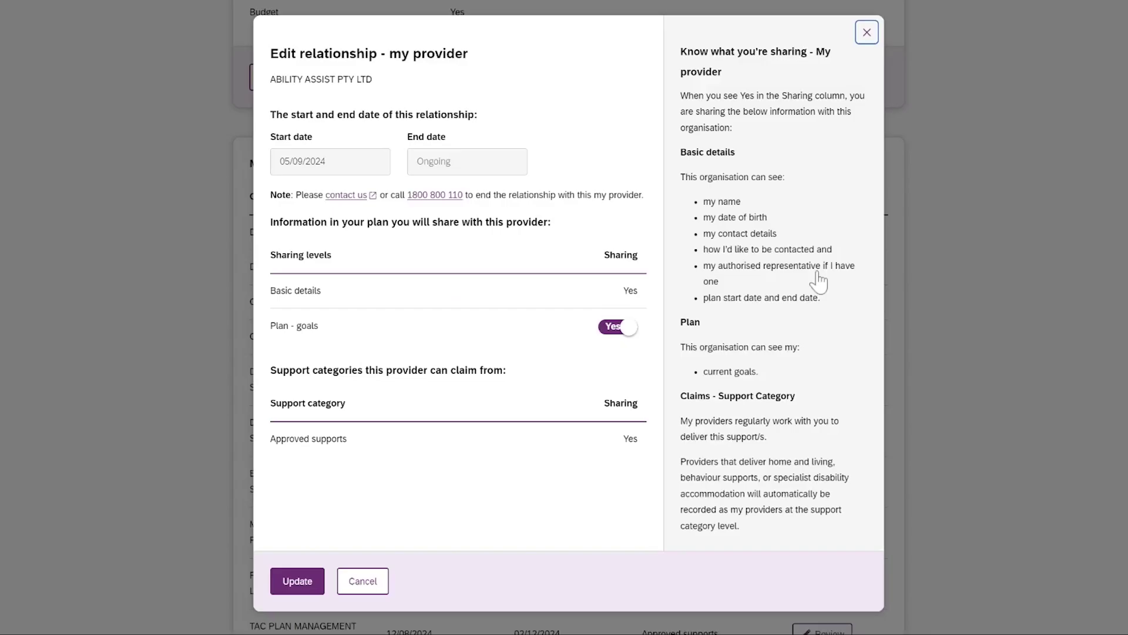
{"action": "key", "text": "Escape"}
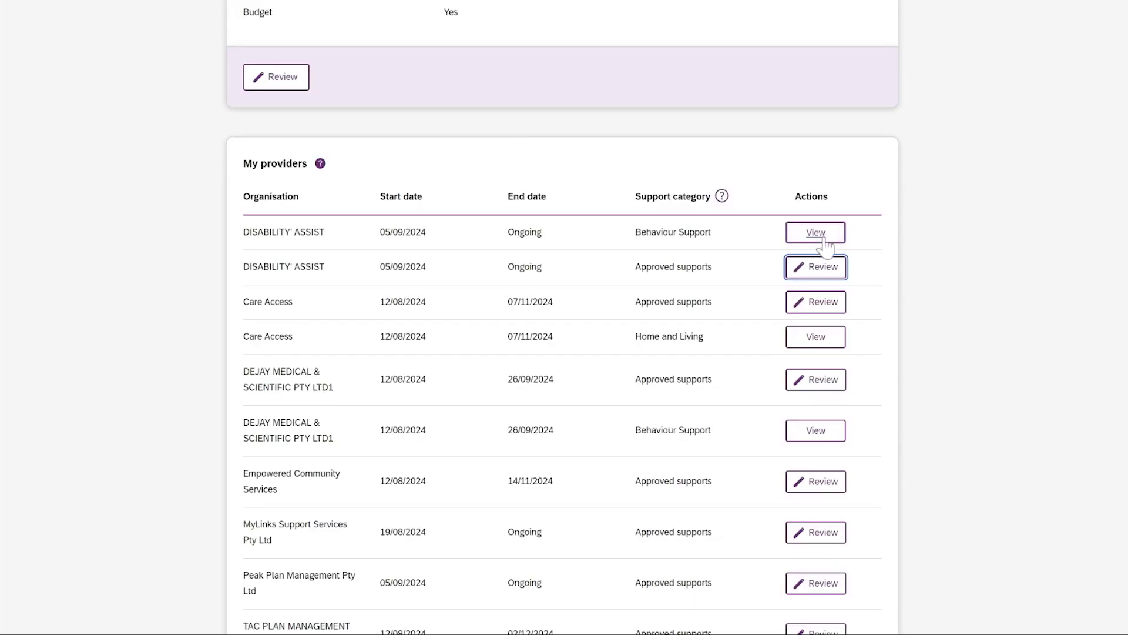
{"action": "left_click", "coordinate": [824, 241]}
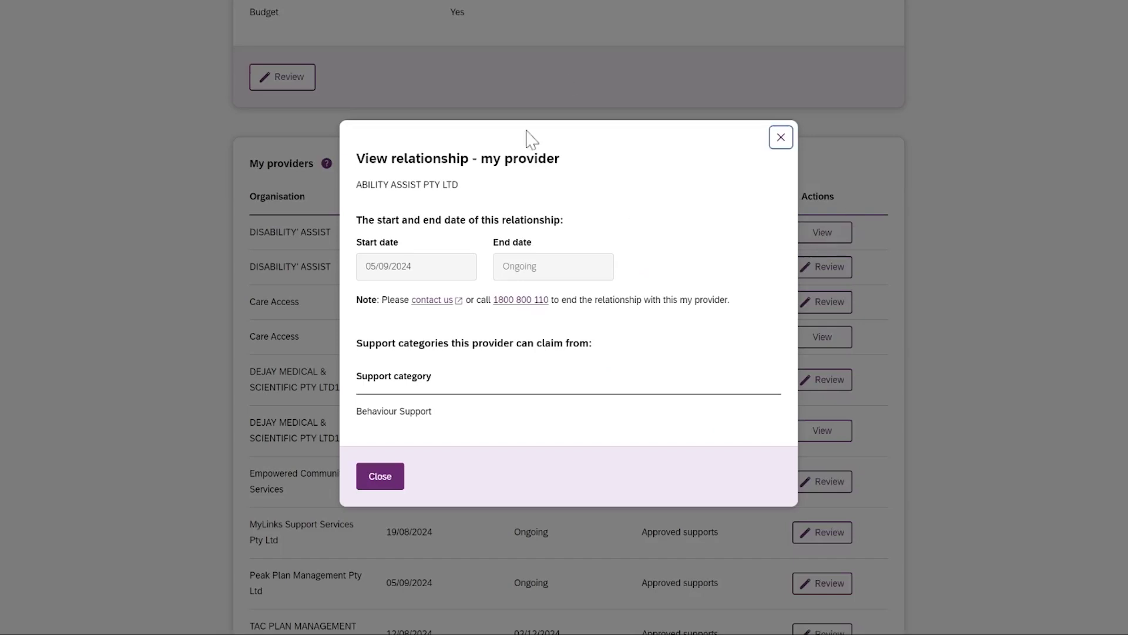
{"action": "left_click", "coordinate": [781, 139]}
{"action": "left_click", "coordinate": [833, 272]}
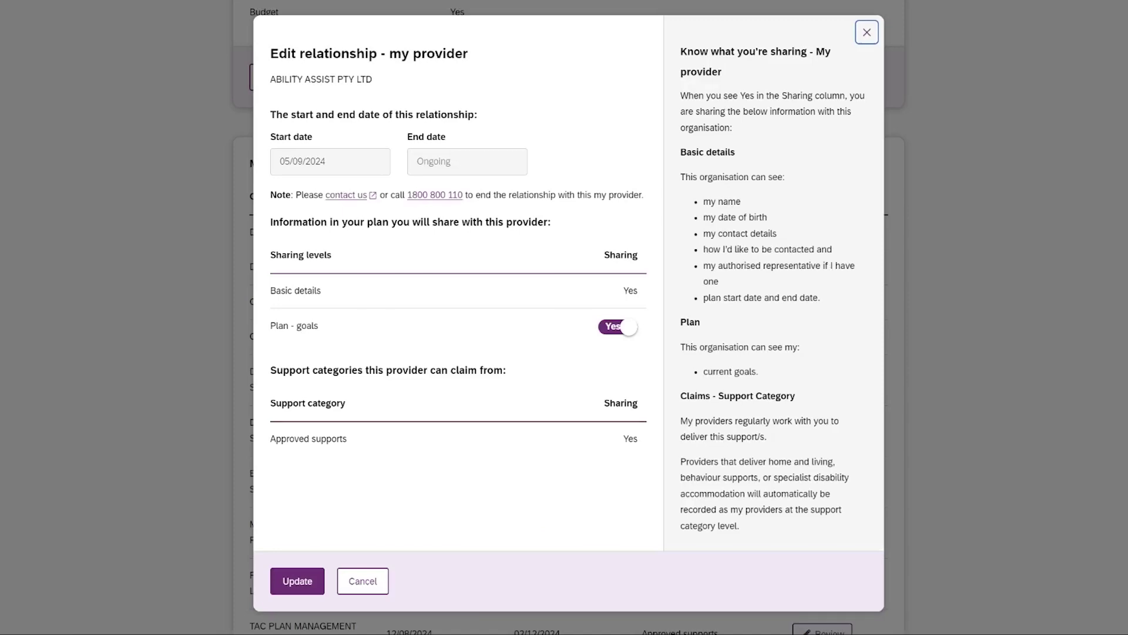
Share plan goals with ABILITY ASSIST PTY LTD, save the update, and view requests to share.
{"action": "left_click", "coordinate": [621, 338]}
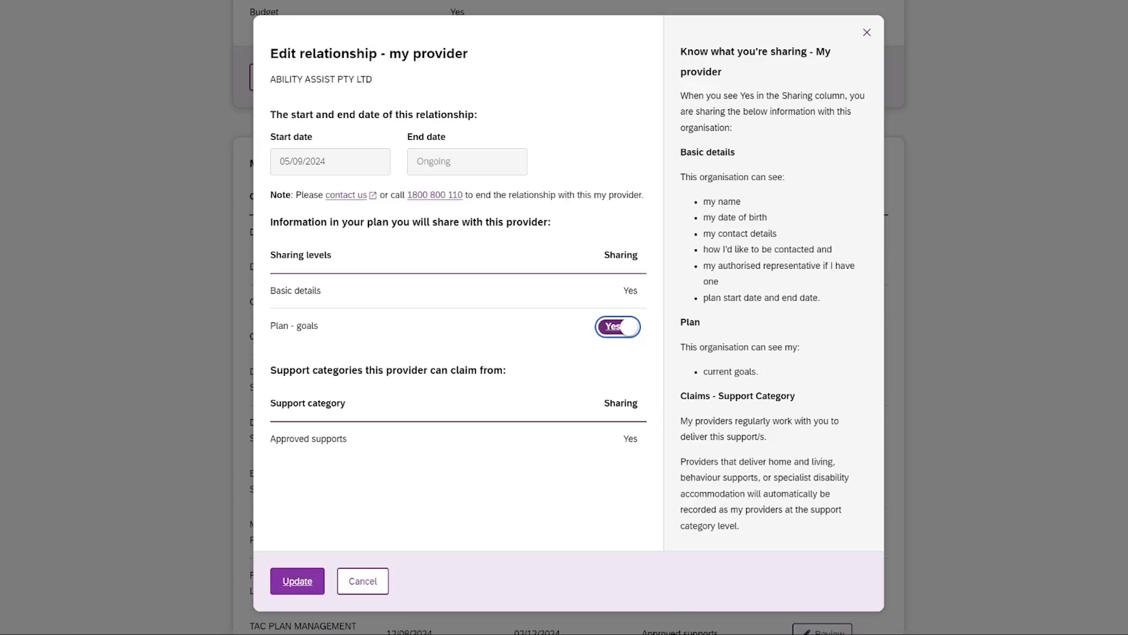
{"action": "left_click", "coordinate": [313, 582]}
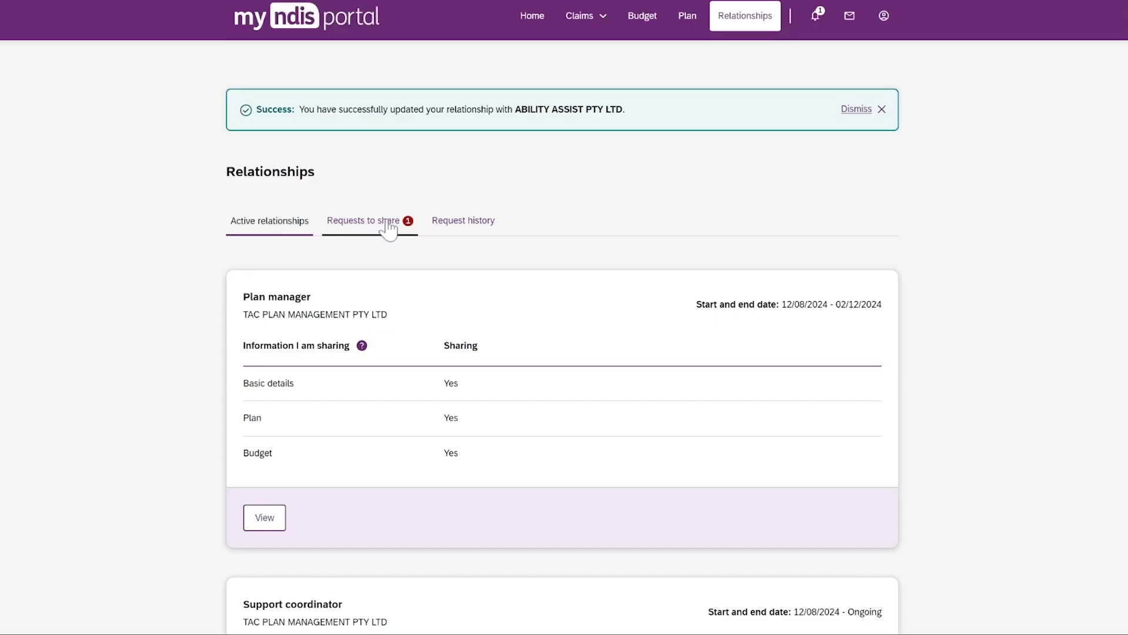
{"action": "left_click", "coordinate": [397, 222]}
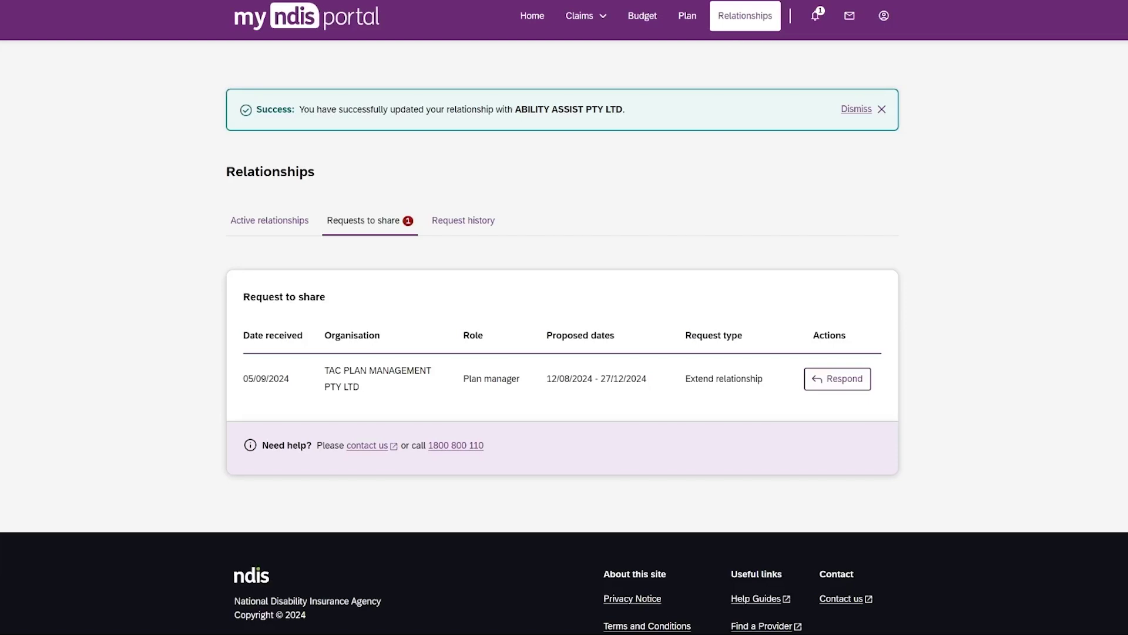
Make the TAC PLAN MANAGEMENT PTY LTD request ongoing with no end date and accept it.
{"action": "left_click", "coordinate": [842, 379]}
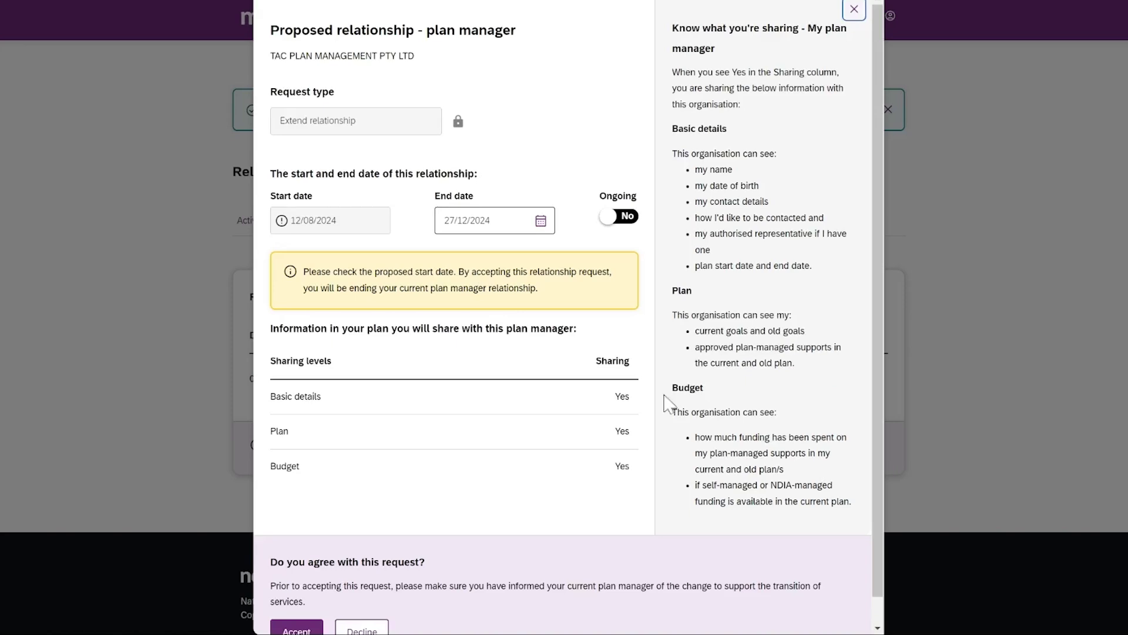
{"action": "key", "text": "Tab"}
{"action": "key", "text": "space"}
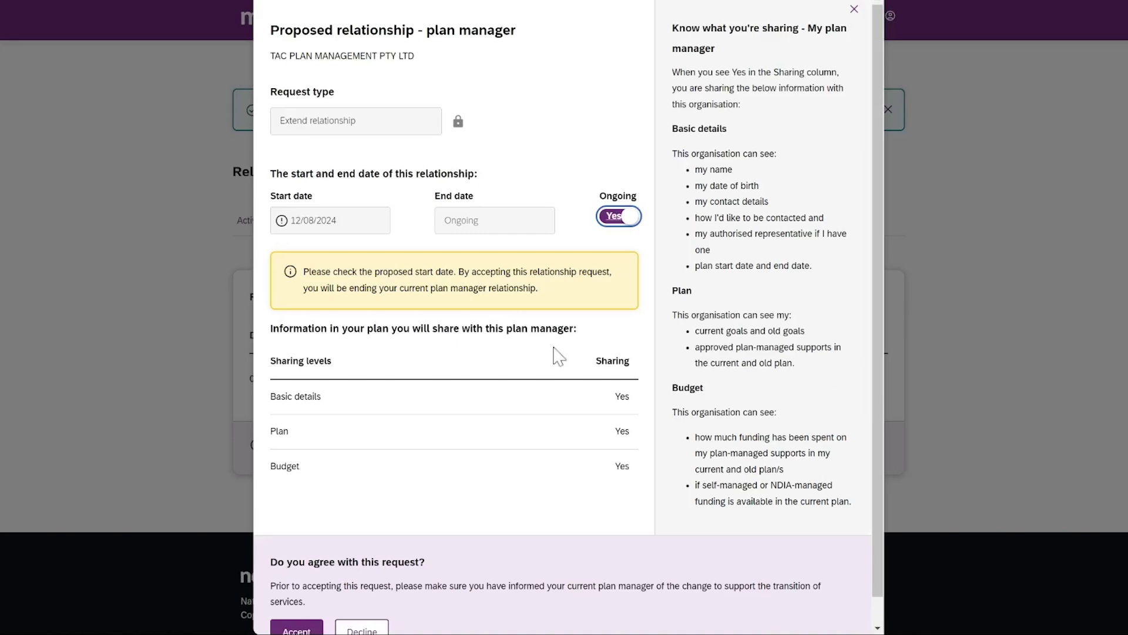
{"action": "scroll", "coordinate": [379, 555], "scroll_direction": "down", "scroll_amount": 1}
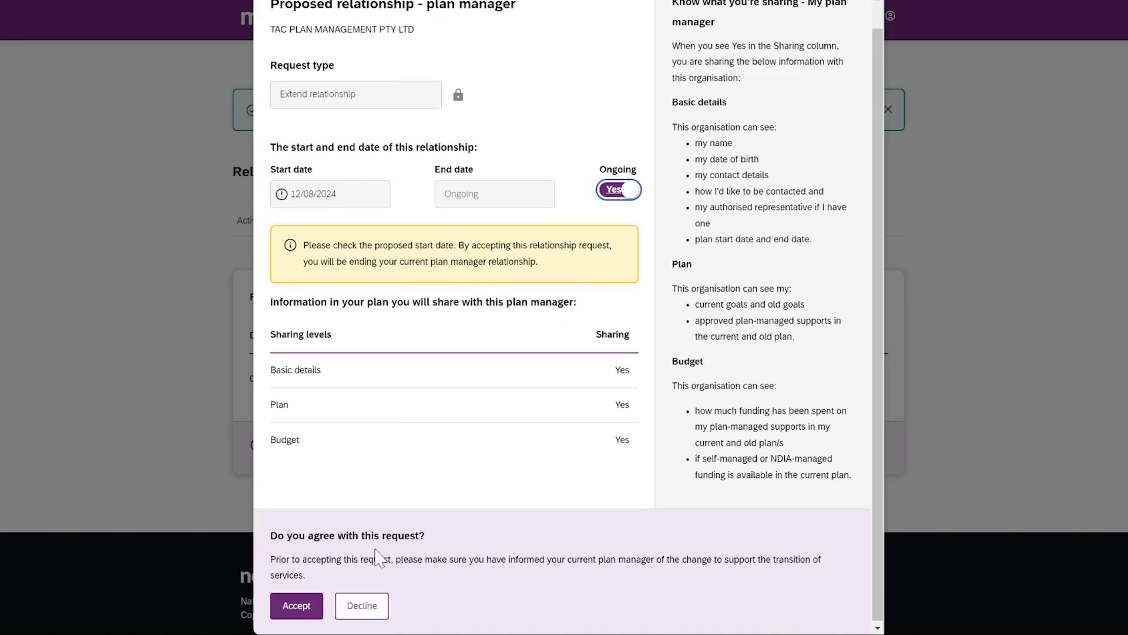
{"action": "left_click", "coordinate": [297, 606]}
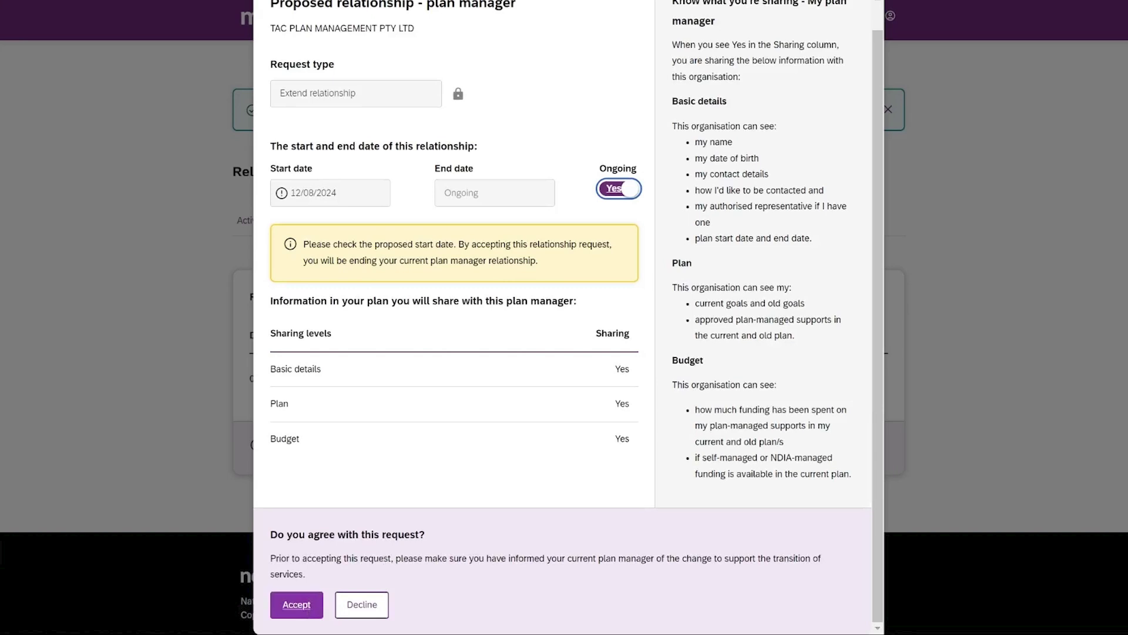
Confirm the plan manager acceptance, check a past request's details, and expand the history filters.
{"action": "left_click", "coordinate": [296, 604]}
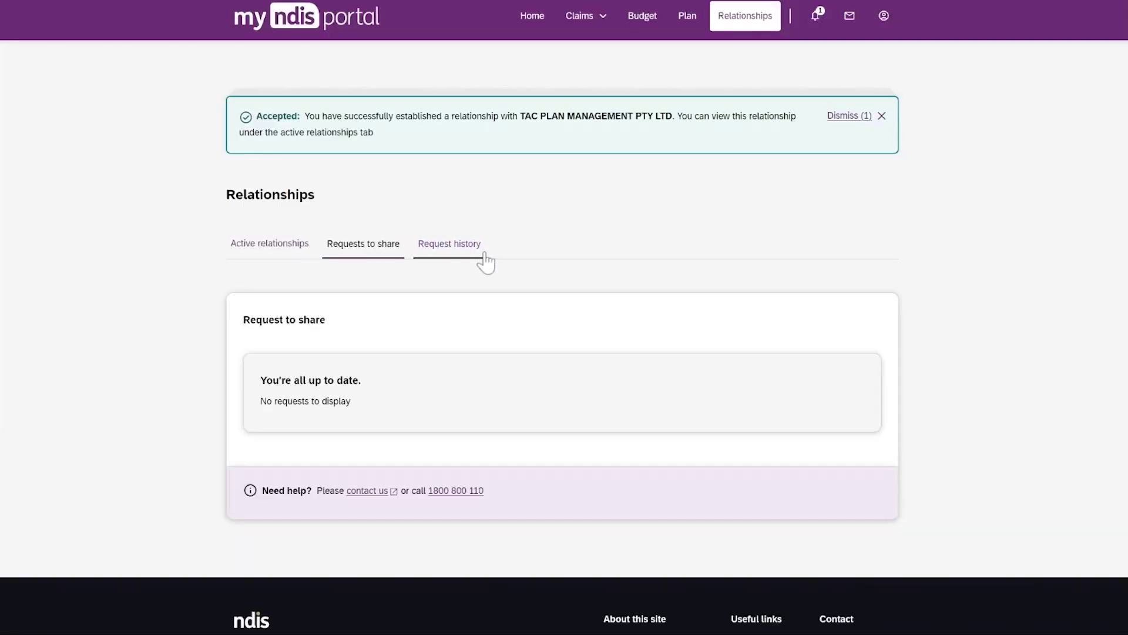
{"action": "left_click", "coordinate": [485, 262]}
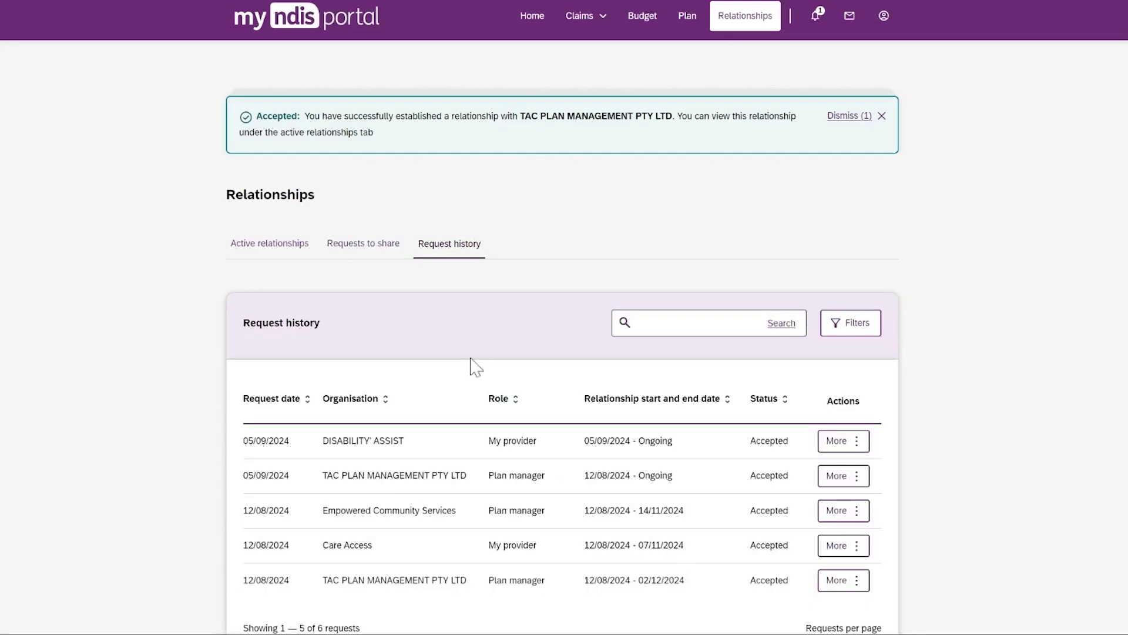
{"action": "left_click", "coordinate": [835, 441]}
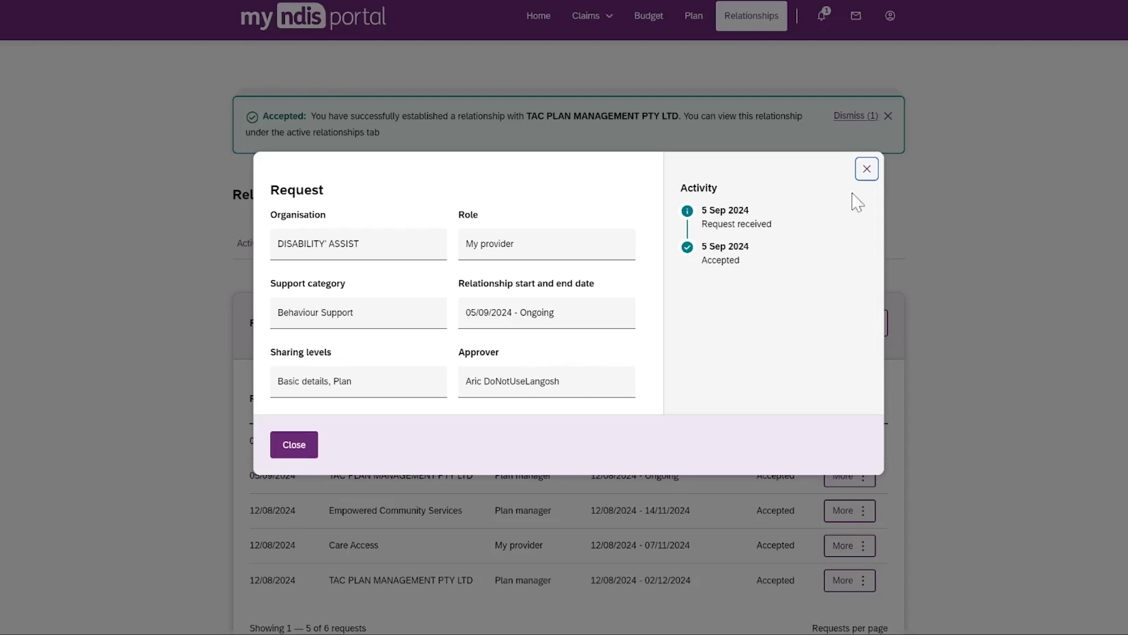
{"action": "left_click", "coordinate": [867, 169]}
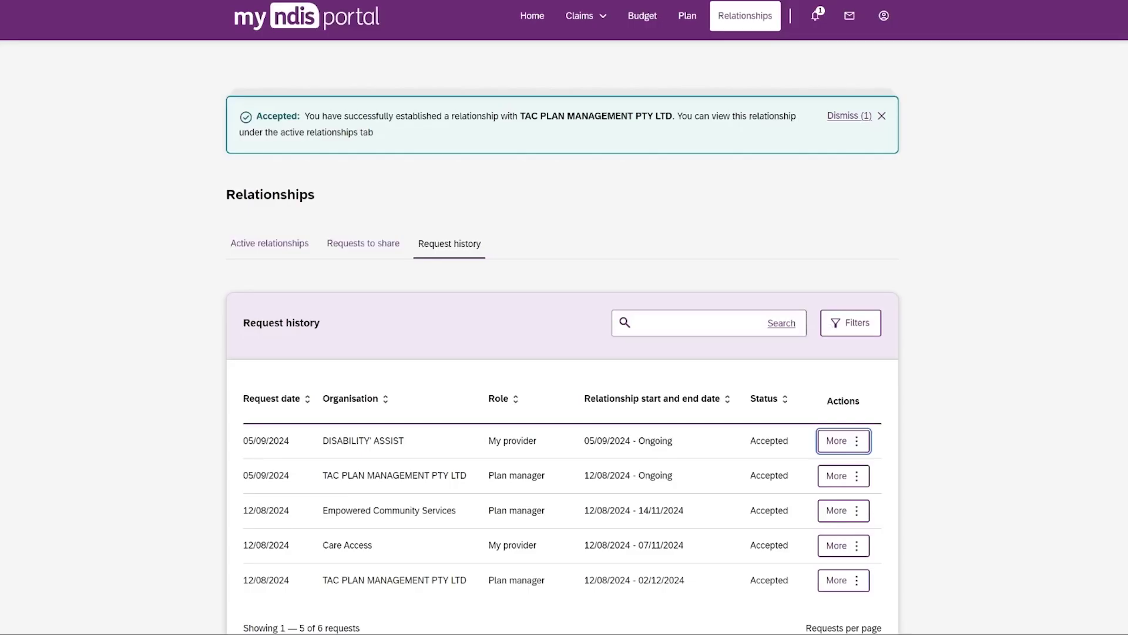
{"action": "left_click", "coordinate": [696, 323]}
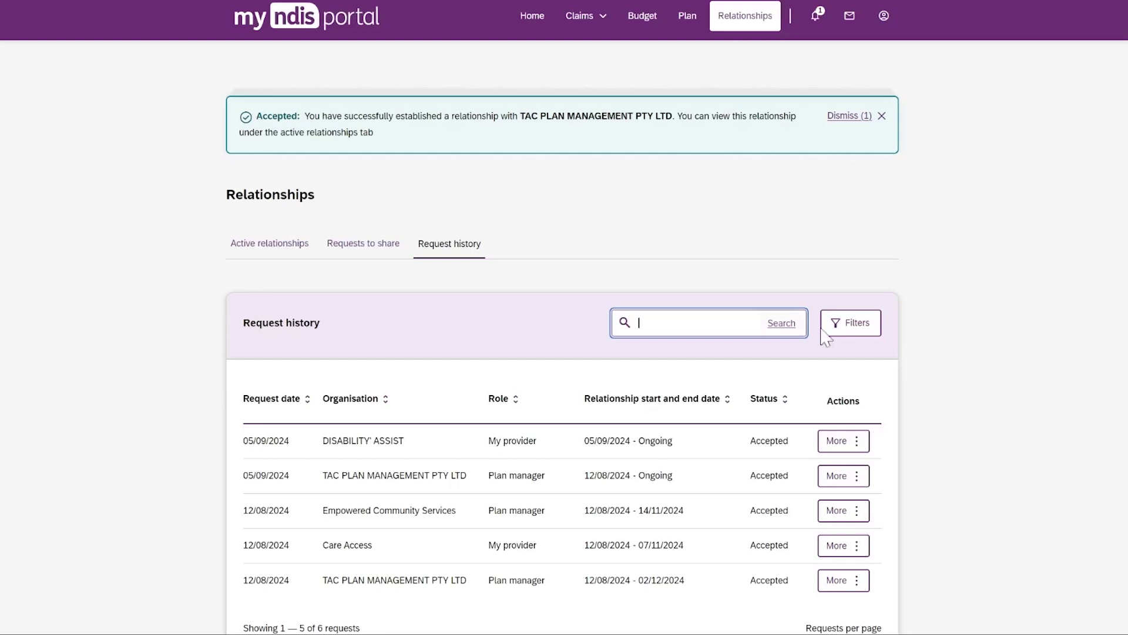
{"action": "left_click", "coordinate": [856, 324]}
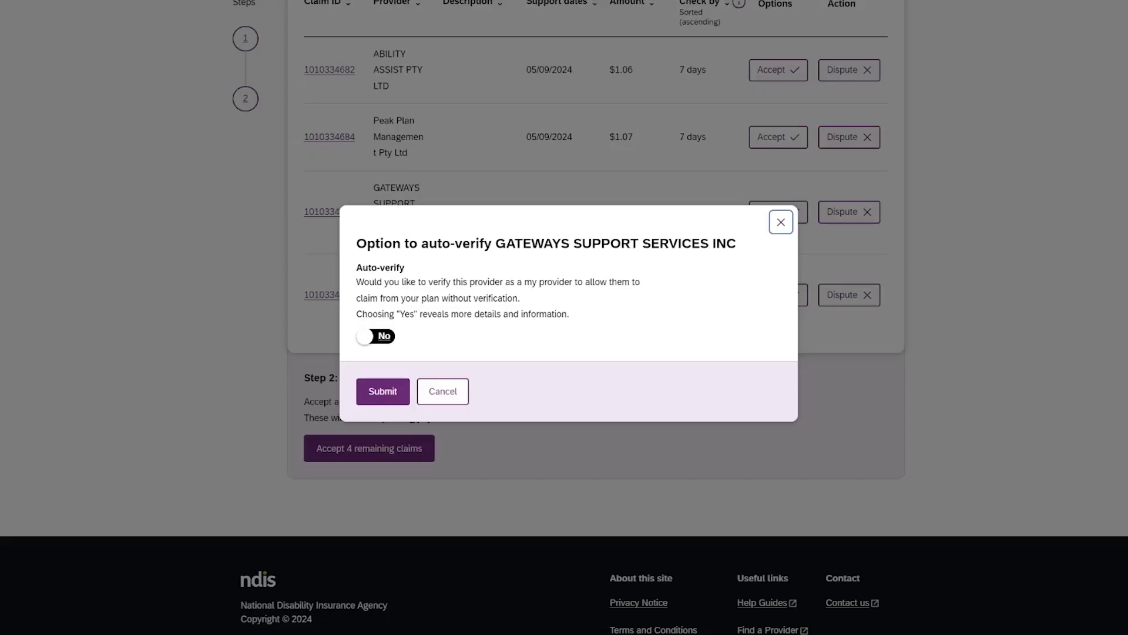
Set GATEWAYS SUPPORT SERVICES INC to auto-verify Yes with plan goals shared, and submit.
{"action": "left_click", "coordinate": [375, 336]}
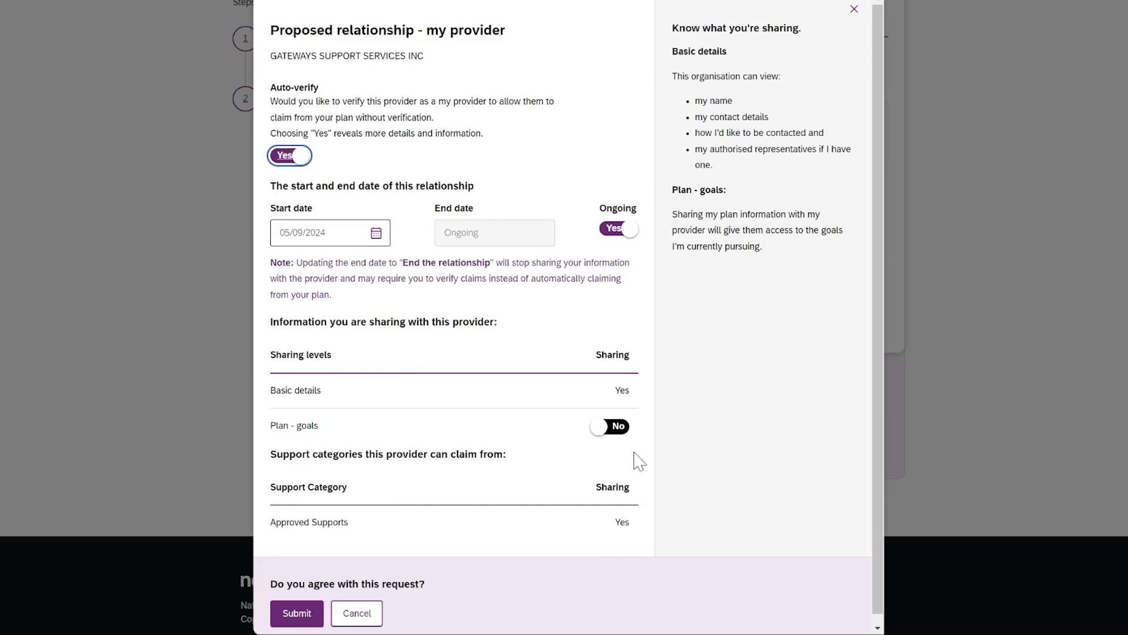
{"action": "key", "text": "space"}
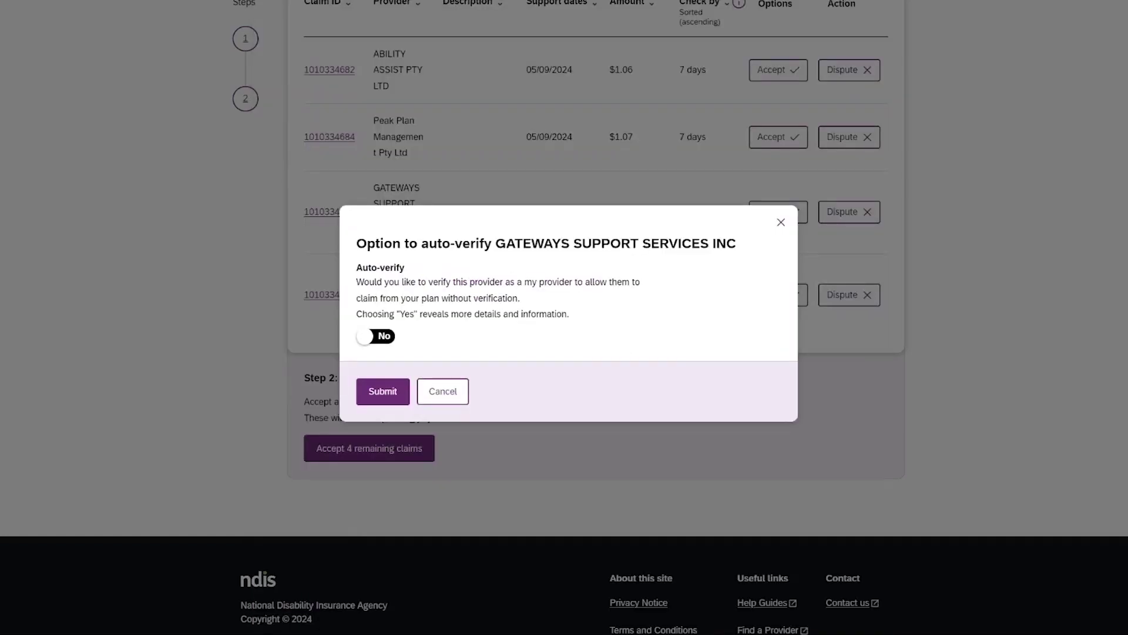
{"action": "key", "text": "space"}
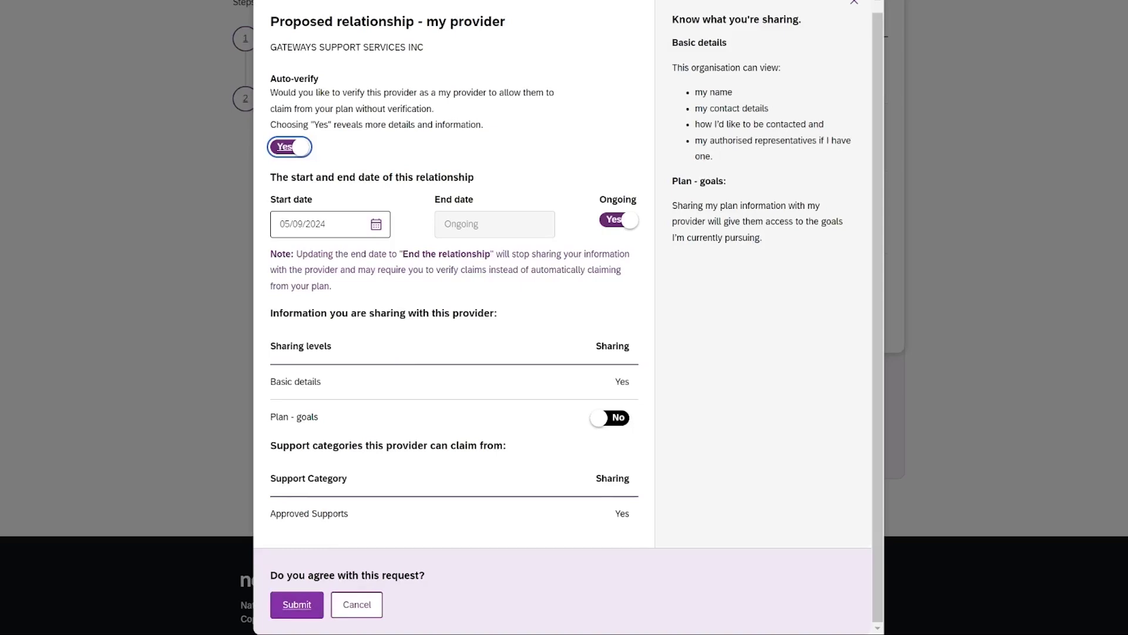
{"action": "key", "text": "Tab"}
{"action": "key", "text": "Tab"}
{"action": "key", "text": "Tab"}
{"action": "key", "text": "Tab"}
{"action": "key", "text": "space"}
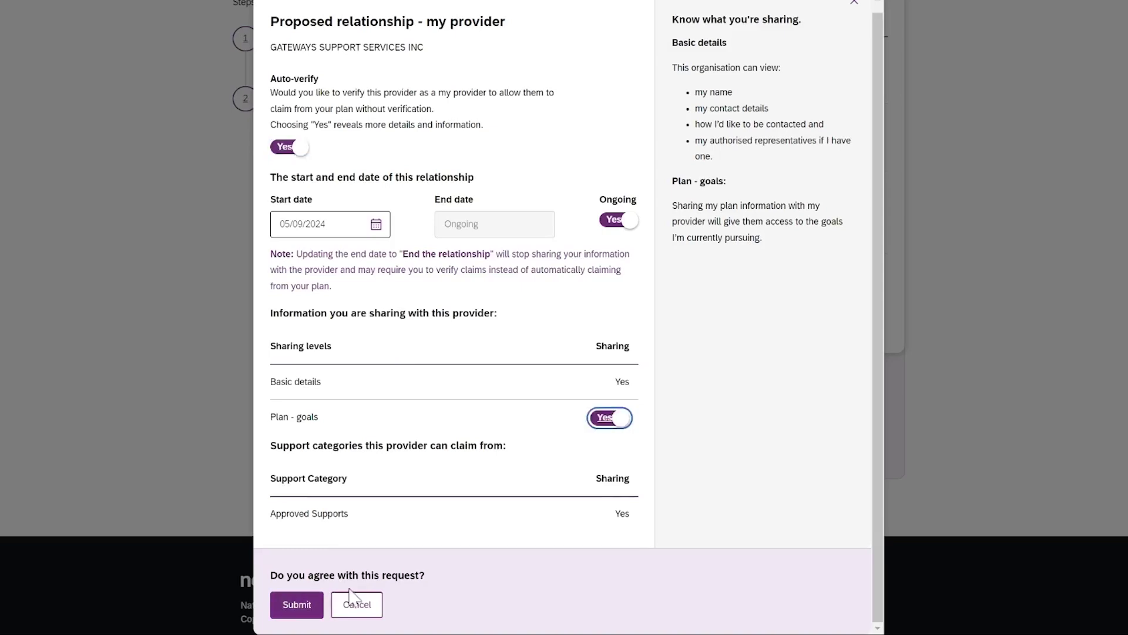
{"action": "left_click", "coordinate": [297, 605]}
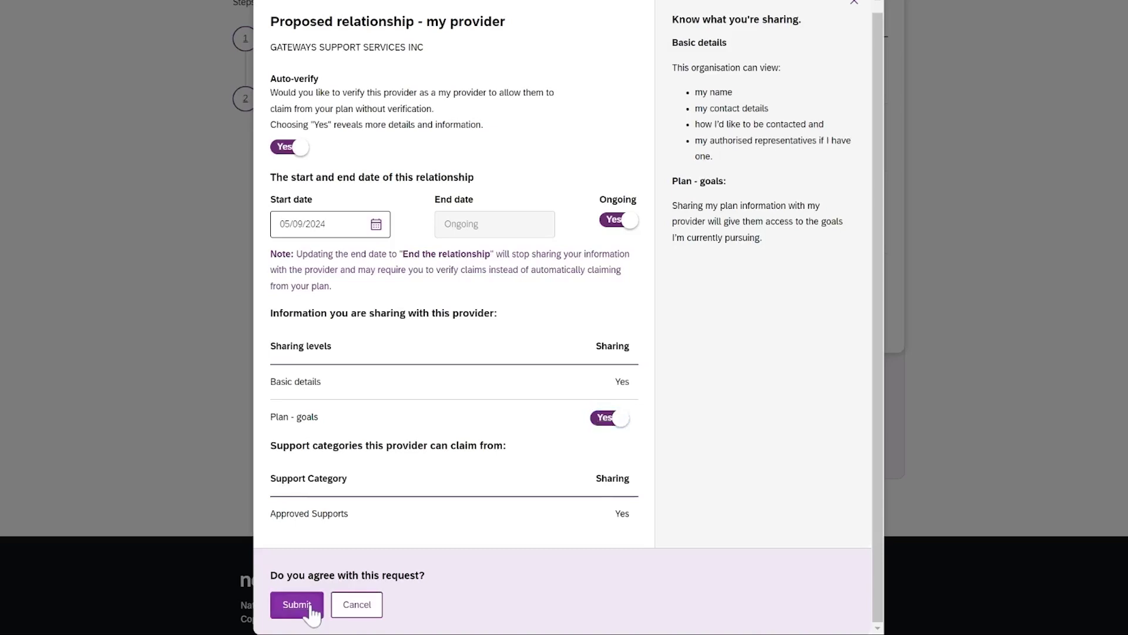